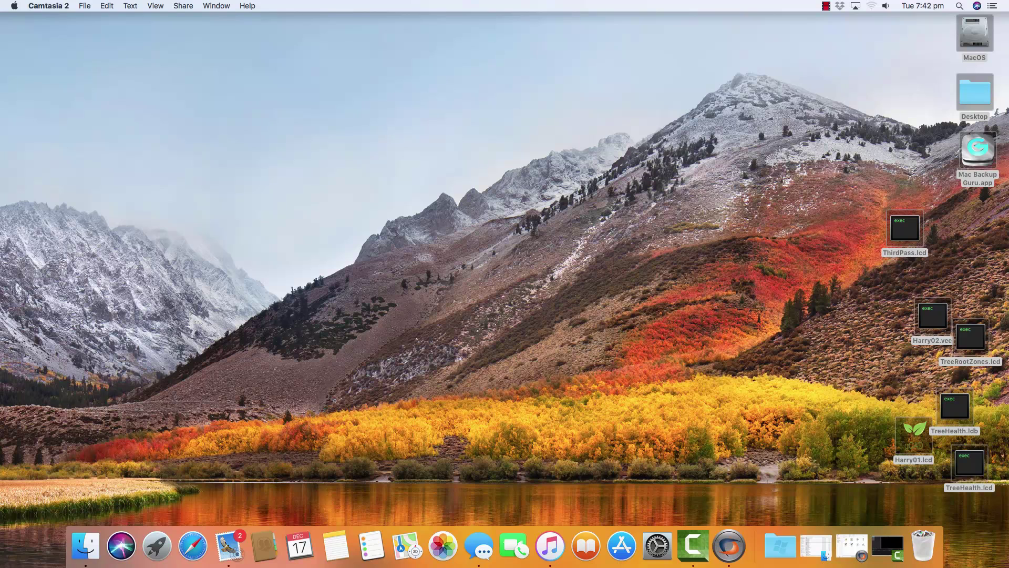
Step: Open CrossOver's bottle list and launch gCADPlus to an empty drawing window
{"action": "left_click", "coordinate": [729, 545]}
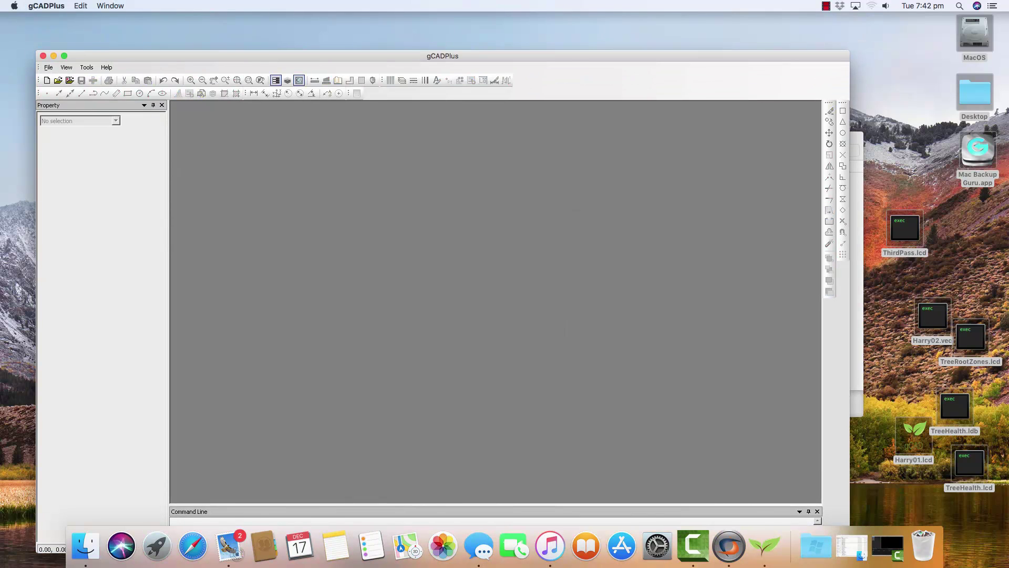
Step: Check in Help > About that the installed gCADPlus is version 9.7
{"action": "left_click", "coordinate": [107, 68]}
{"action": "left_click", "coordinate": [121, 105]}
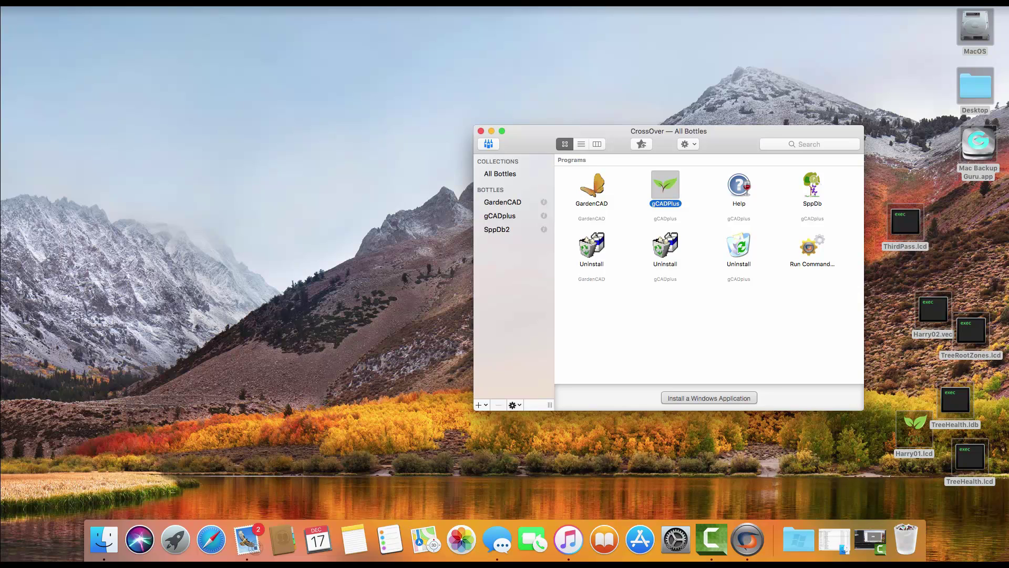
Step: Run the gCADplus Uninstall program and remove gCADPlus 9.7 through its wizard
{"action": "double_click", "coordinate": [665, 244]}
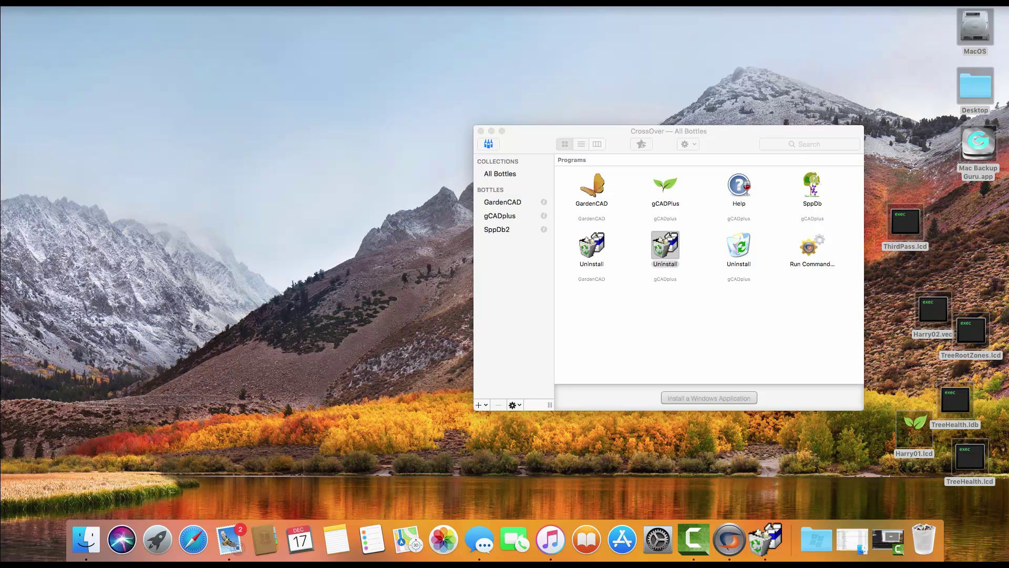
{"action": "key", "text": "super+m"}
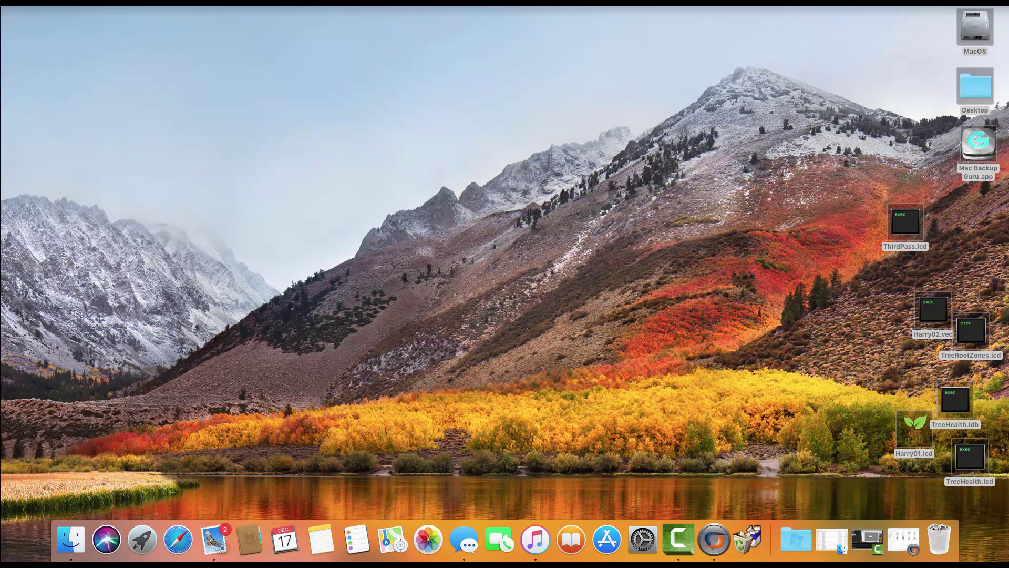
{"action": "key", "text": "Return"}
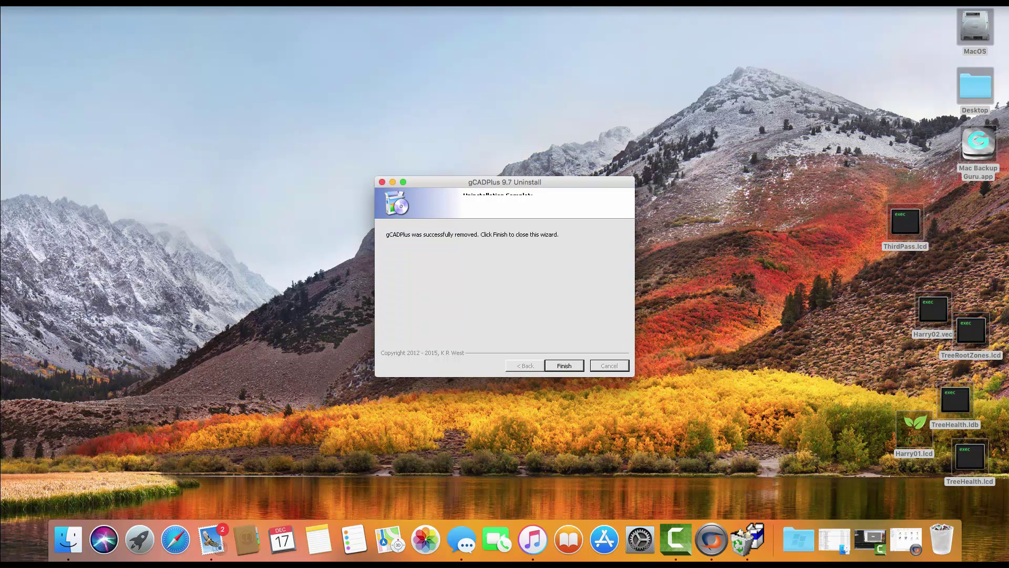
{"action": "key", "text": "Return"}
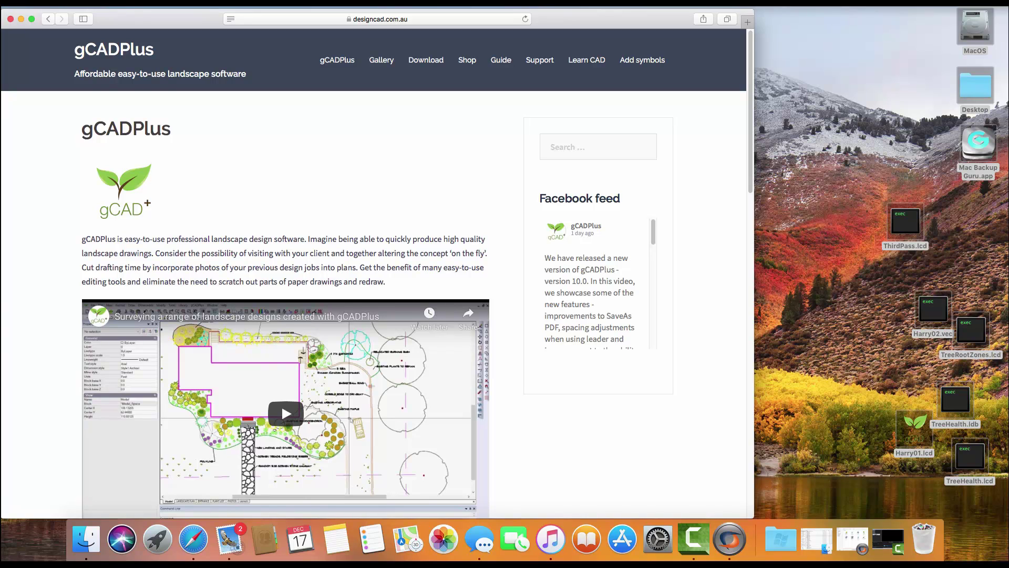
Step: Download the Imperial gCADPlusImperialSetup.exe (43.9 MB) from designcad.com.au, allowing the download
{"action": "left_click", "coordinate": [426, 60]}
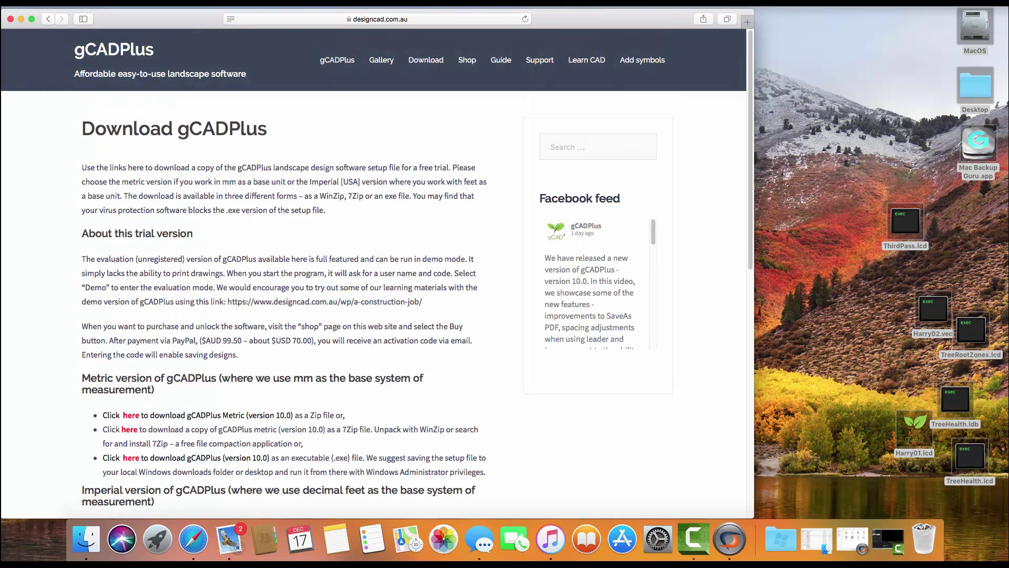
{"action": "scroll", "coordinate": [373, 274], "scroll_direction": "down", "scroll_amount": 10}
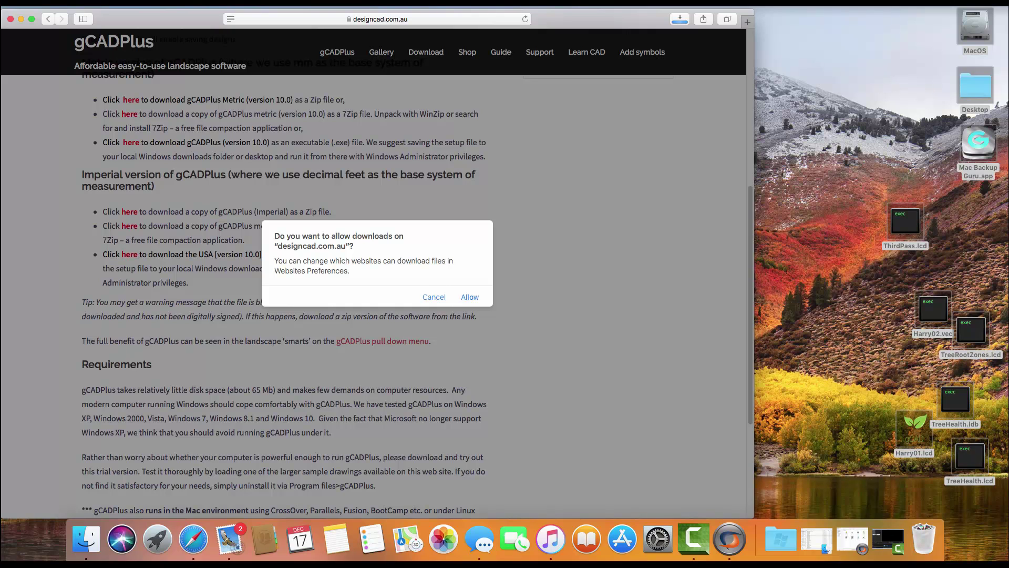
{"action": "key", "text": "Return"}
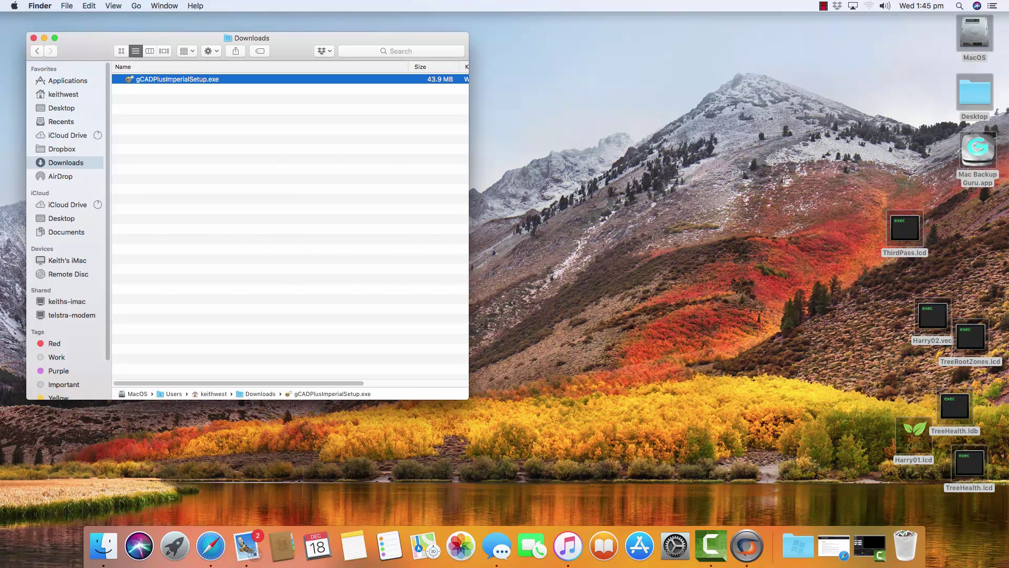
Step: Uninstall the existing gCADPlus 10.0 from its bottle and minimize the Downloads window
{"action": "left_click", "coordinate": [746, 546]}
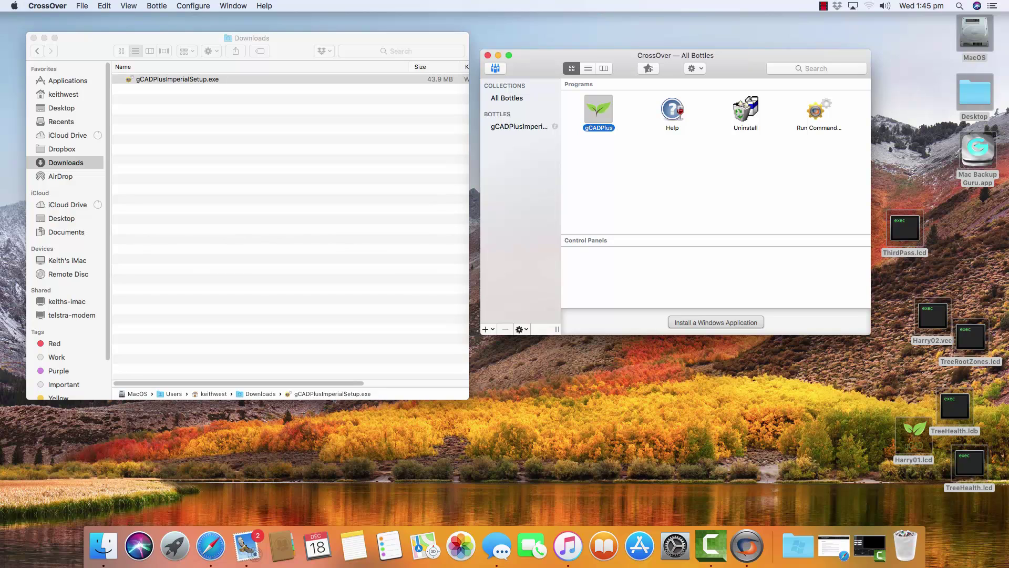
{"action": "left_click", "coordinate": [746, 111]}
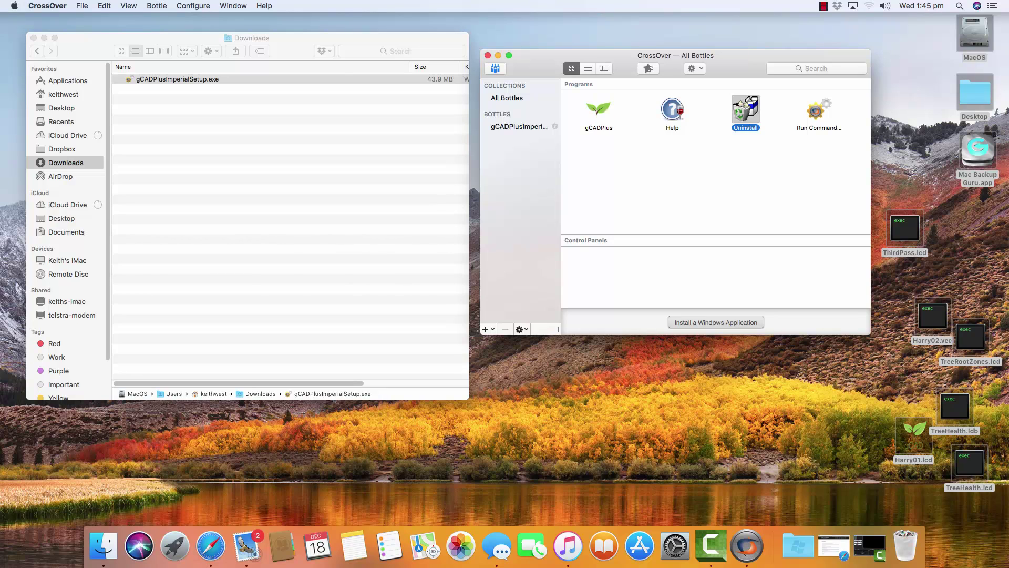
{"action": "double_click", "coordinate": [746, 110]}
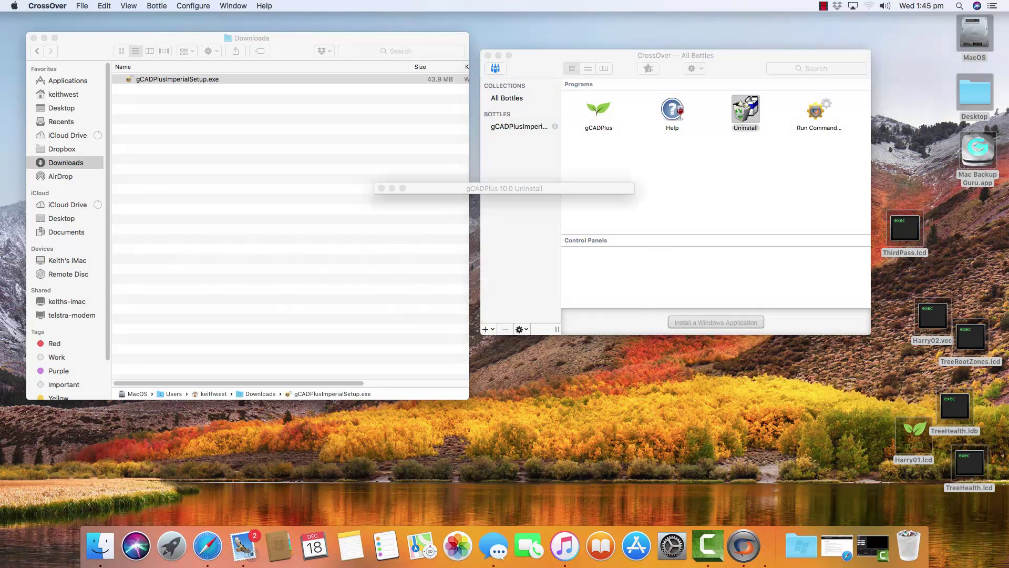
{"action": "key", "text": "Return"}
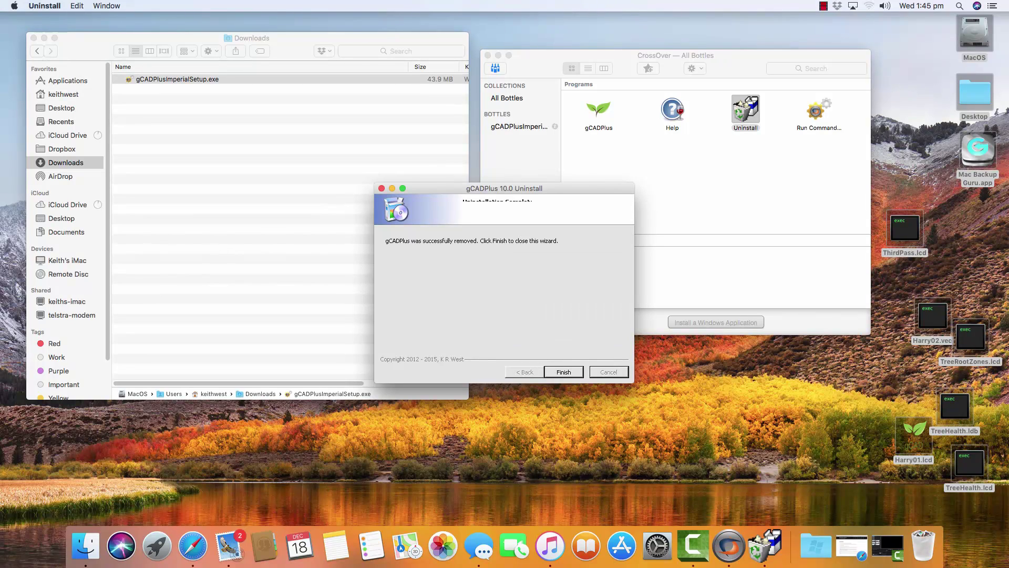
{"action": "key", "text": "Return"}
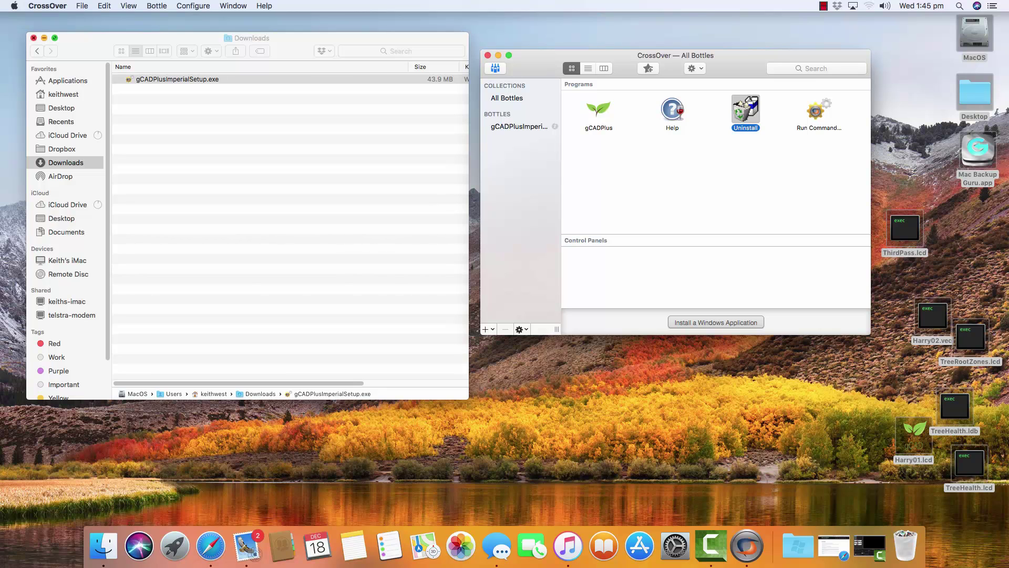
{"action": "left_click", "coordinate": [44, 38]}
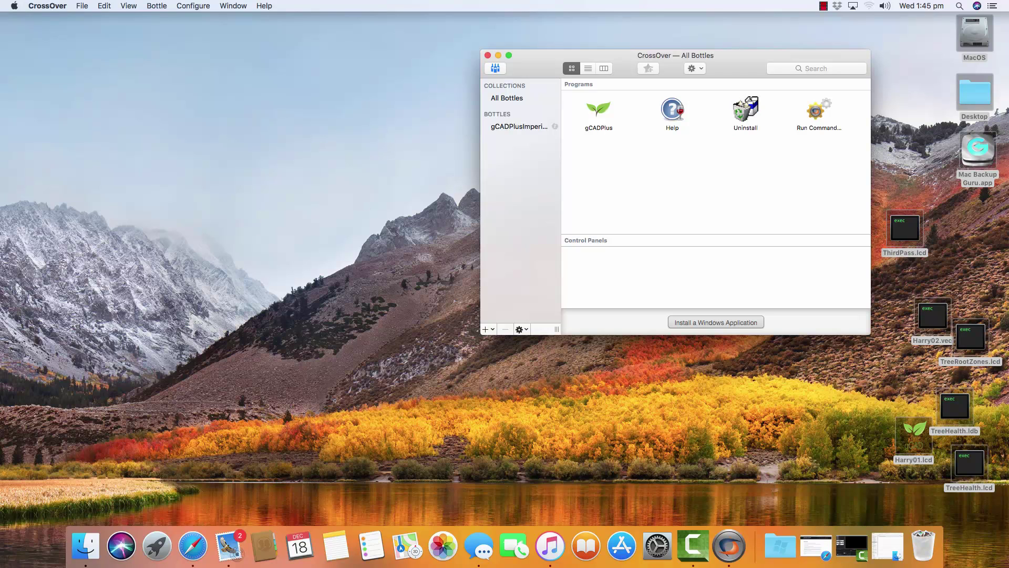
Step: Start a new Windows application install and choose Unlisted application
{"action": "left_click", "coordinate": [716, 322]}
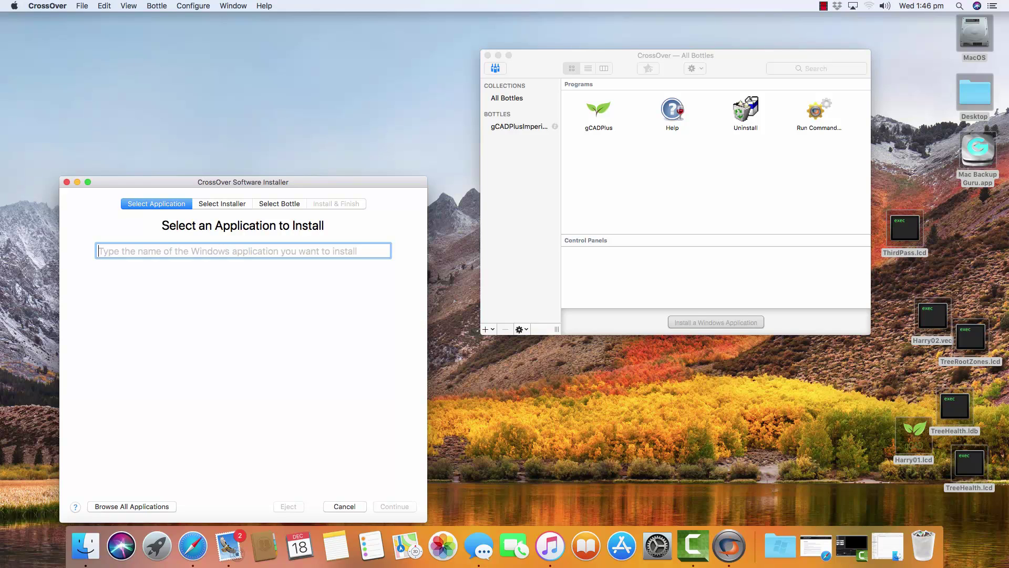
{"action": "left_click", "coordinate": [131, 506]}
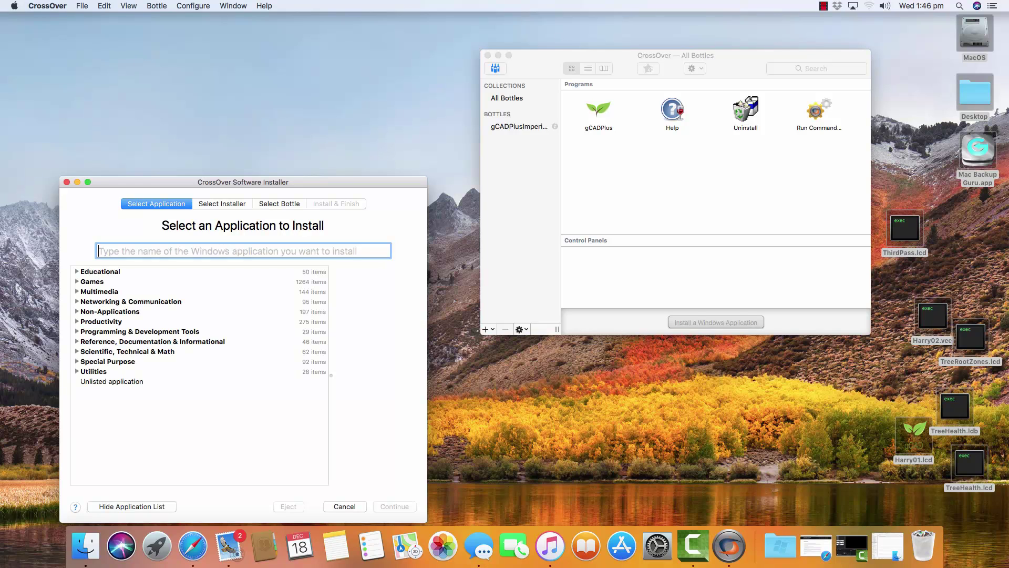
{"action": "left_click", "coordinate": [112, 381]}
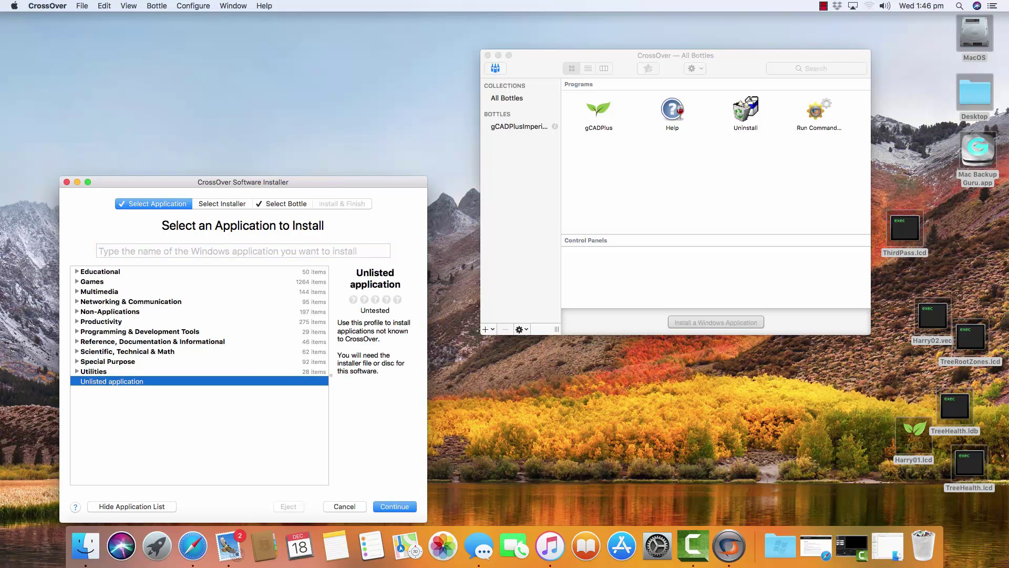
{"action": "key", "text": "Return"}
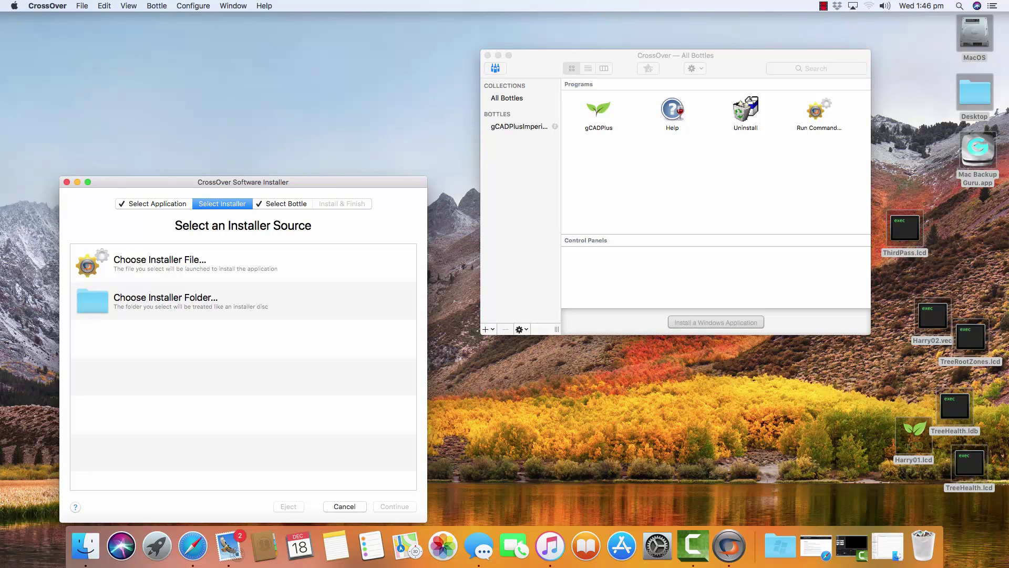
Step: Select gCADPlusImperialSetup.exe as the installer and begin installing into a new bottle
{"action": "left_click", "coordinate": [160, 260]}
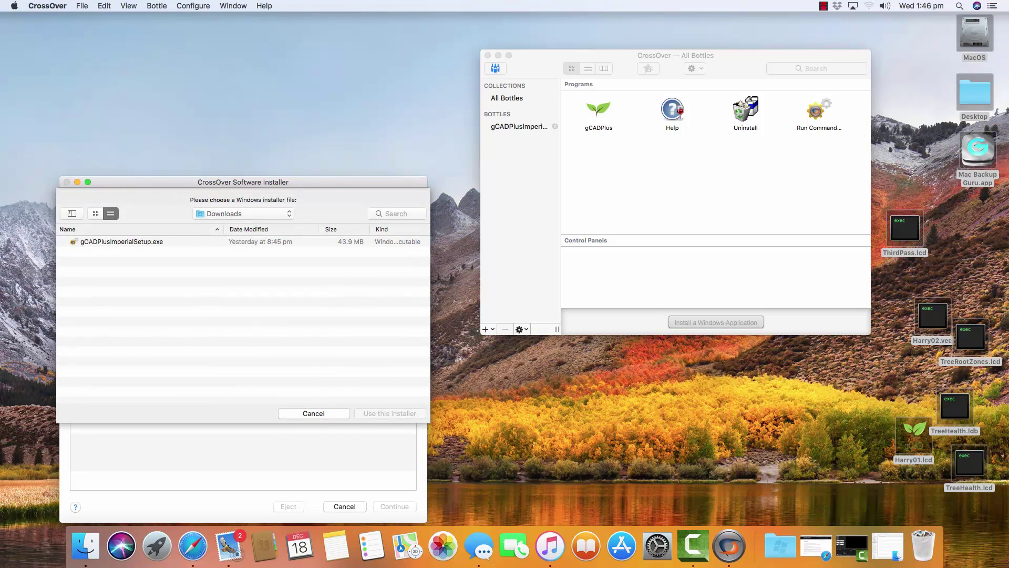
{"action": "left_click", "coordinate": [121, 242]}
{"action": "key", "text": "Return"}
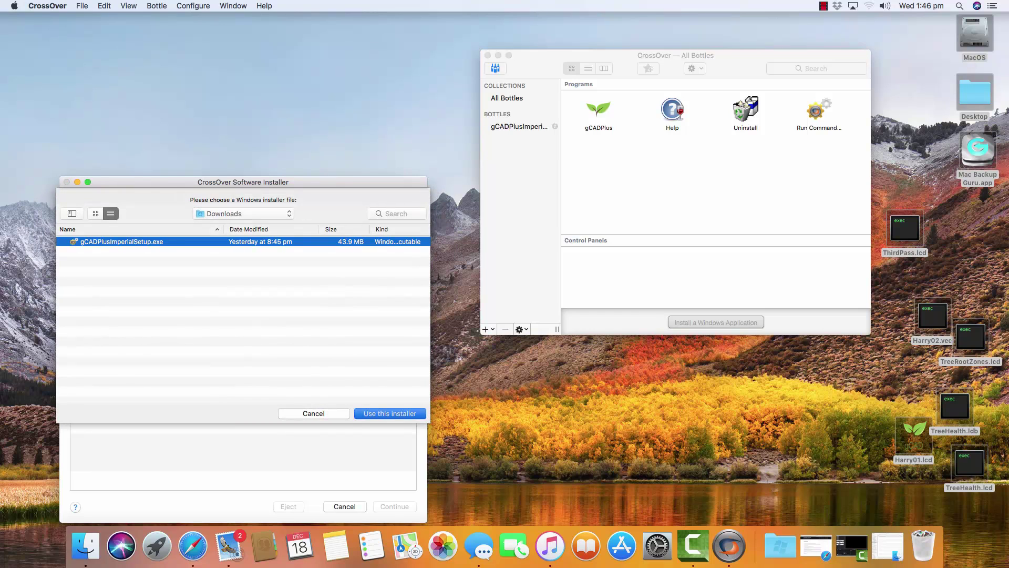
{"action": "key", "text": "Return"}
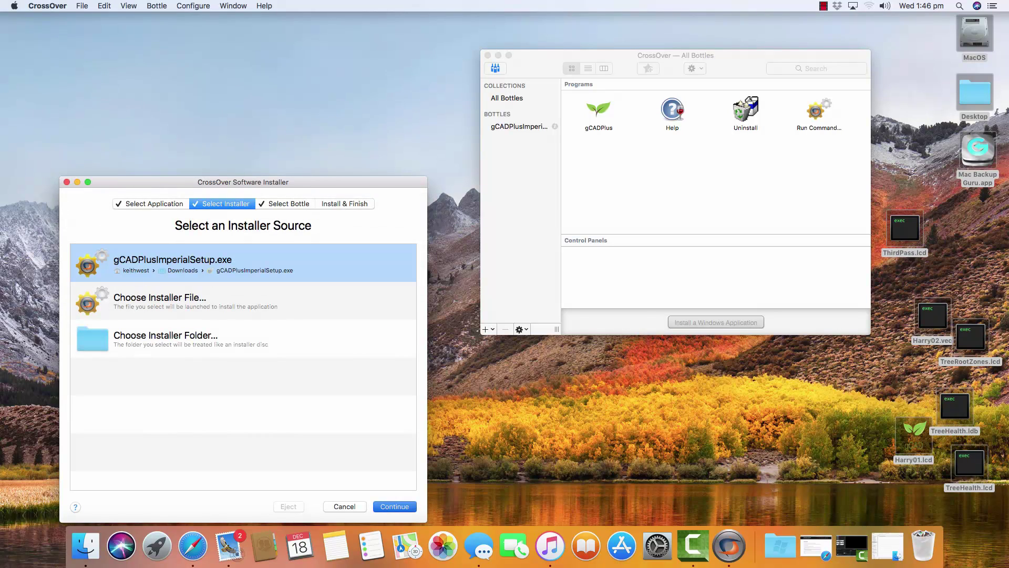
{"action": "key", "text": "Return"}
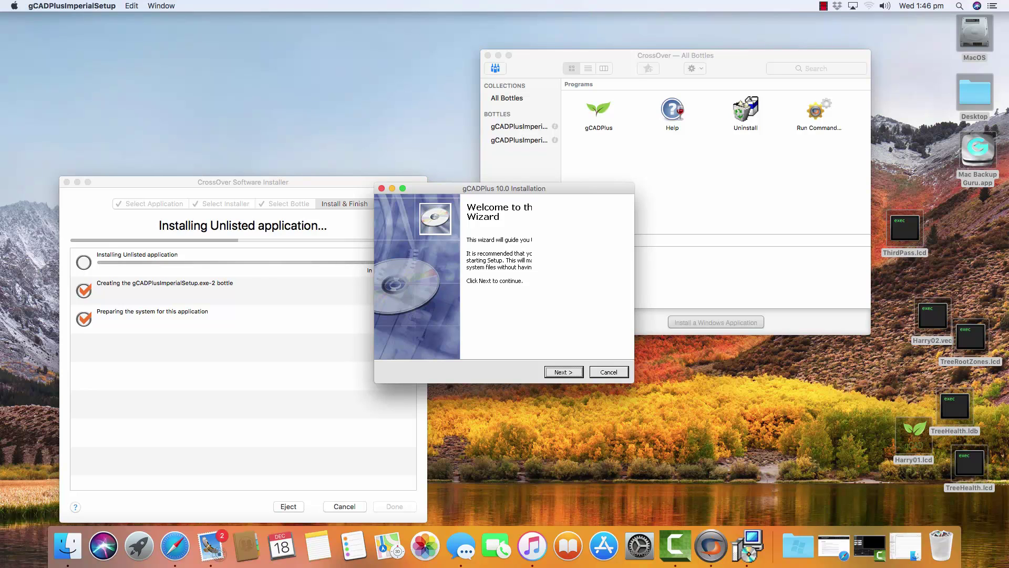
Step: Step through the gCADPlus 10.0 setup wizard pages, copy the files and finish
{"action": "key", "text": "Return"}
{"action": "key", "text": "Return"}
{"action": "key", "text": "Return"}
{"action": "key", "text": "Return"}
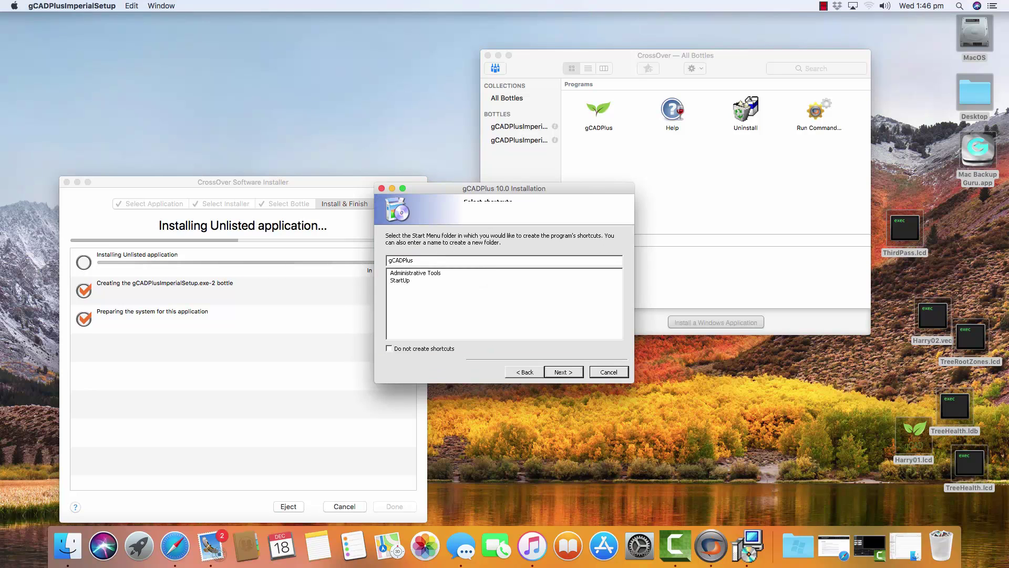
{"action": "key", "text": "Return"}
{"action": "key", "text": "Return"}
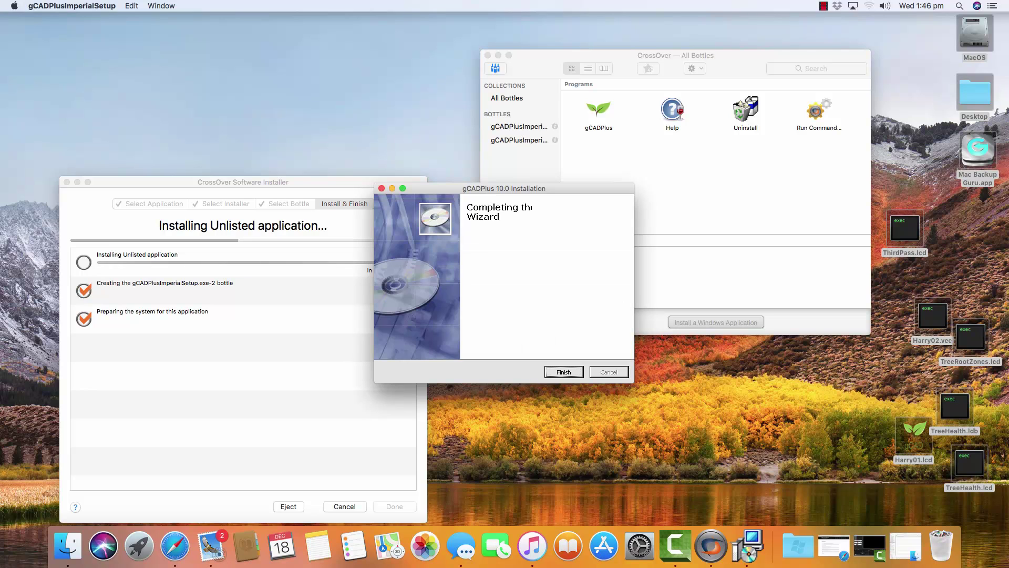
{"action": "key", "text": "Return"}
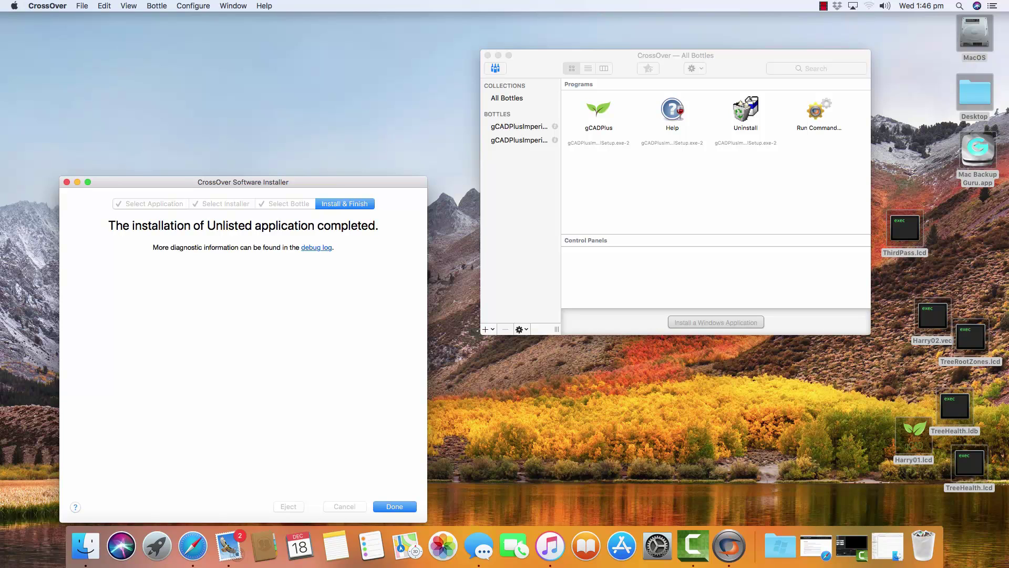
Step: Launch the new gCADPlus in Demo mode and confirm Version 10.0 in its About box
{"action": "key", "text": "Return"}
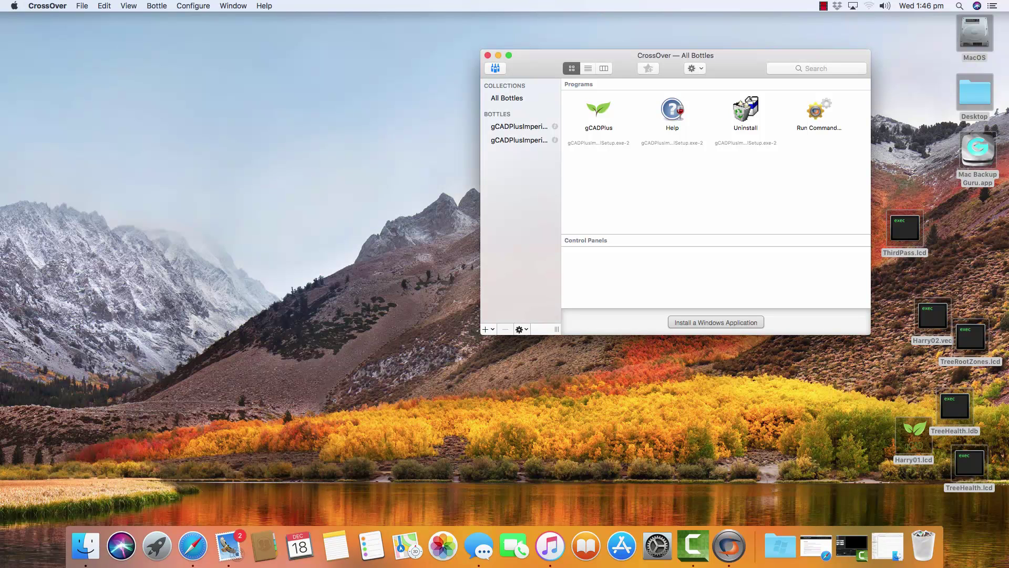
{"action": "double_click", "coordinate": [599, 110]}
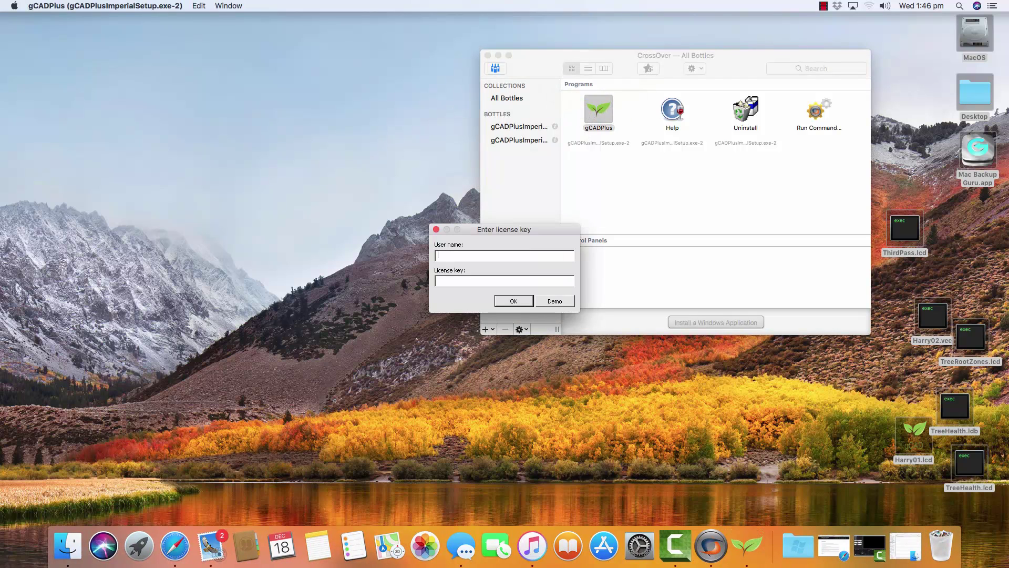
{"action": "left_click", "coordinate": [555, 300]}
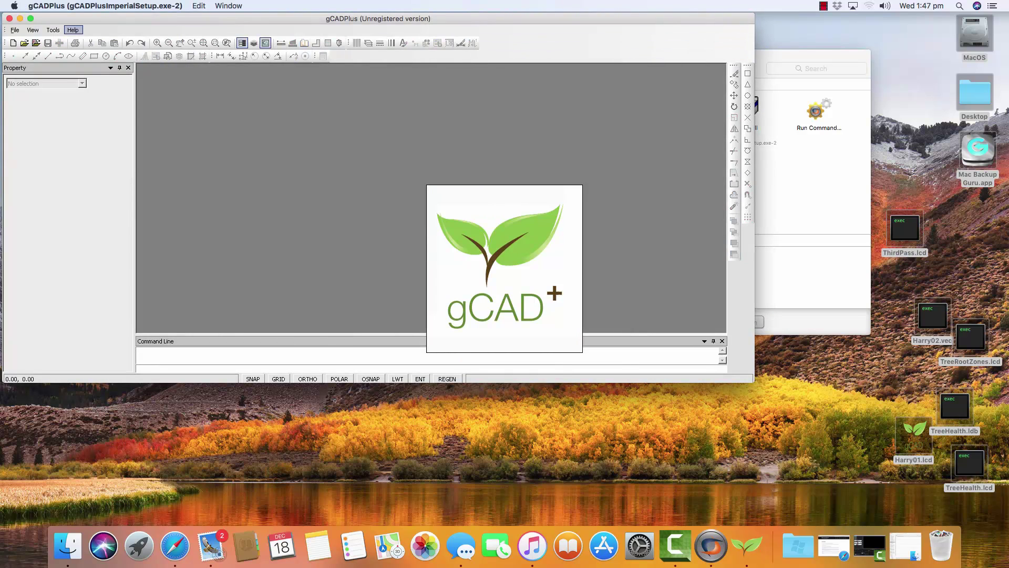
{"action": "left_click", "coordinate": [73, 30]}
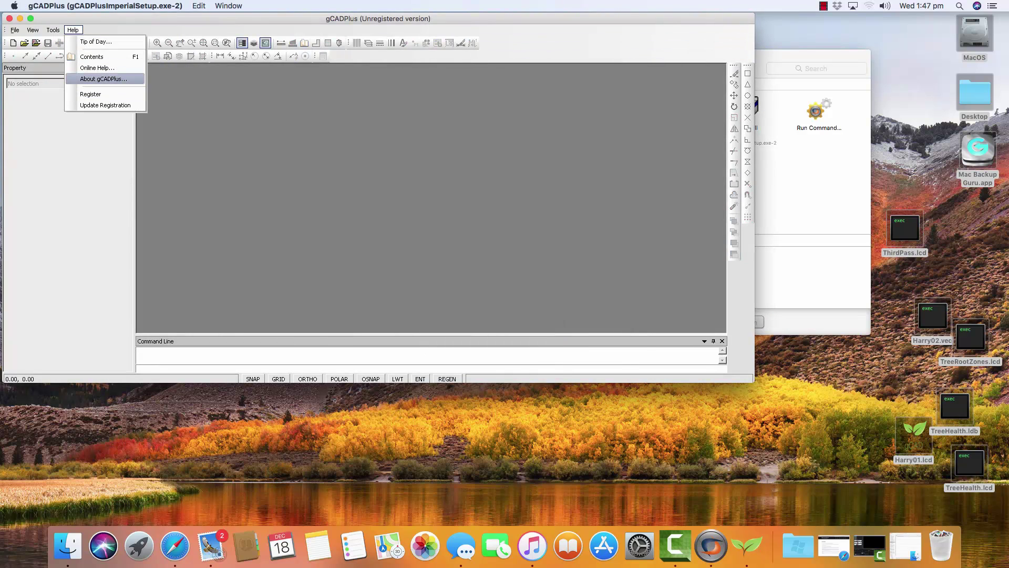
{"action": "left_click", "coordinate": [103, 79]}
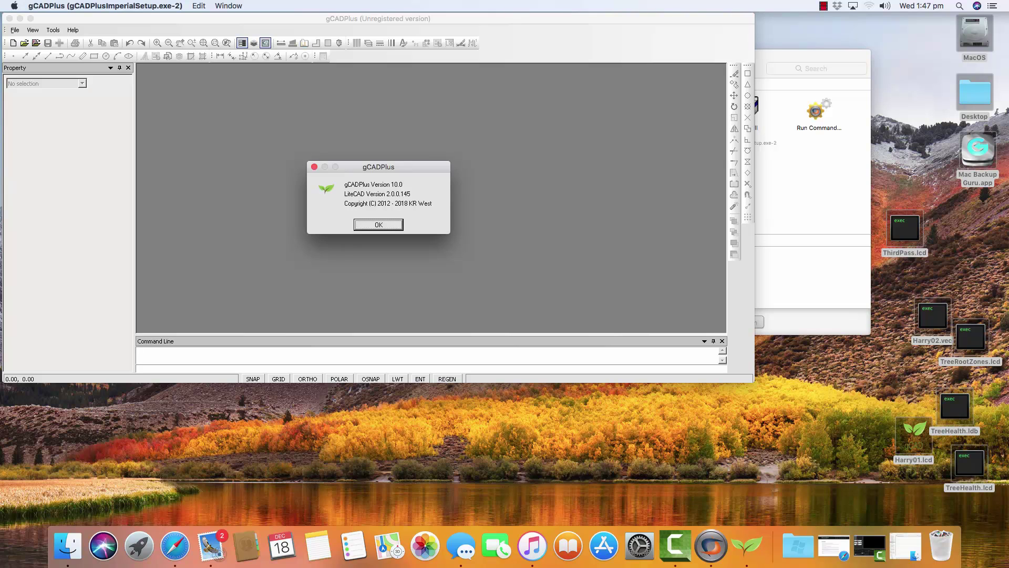